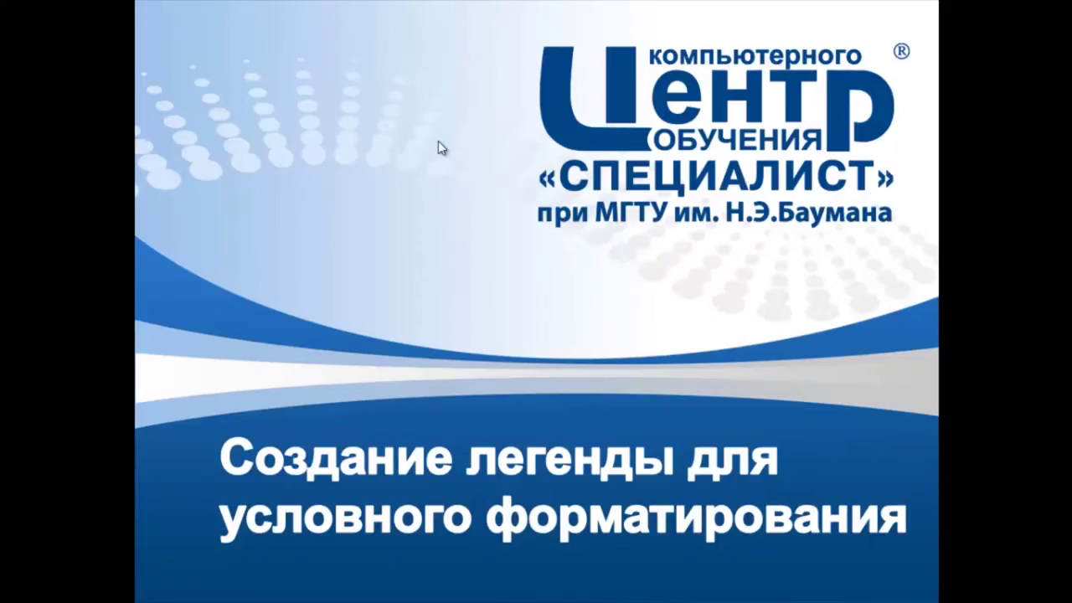
Step: Advance the slide show to the Legend example slide, then exit to the Excel workbook
click(618, 180)
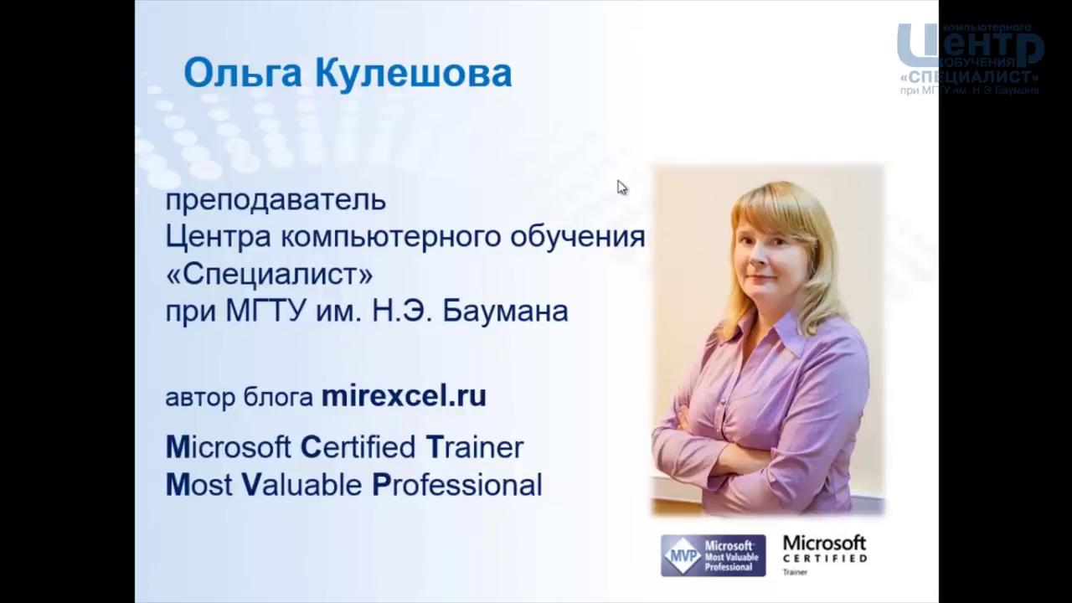
key(Right)
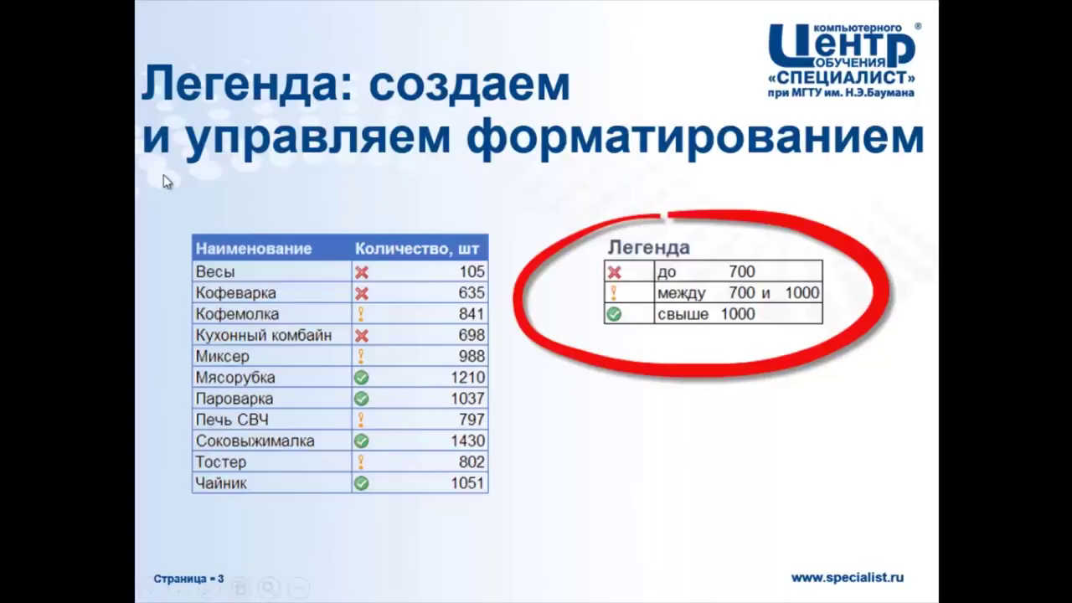
click(408, 265)
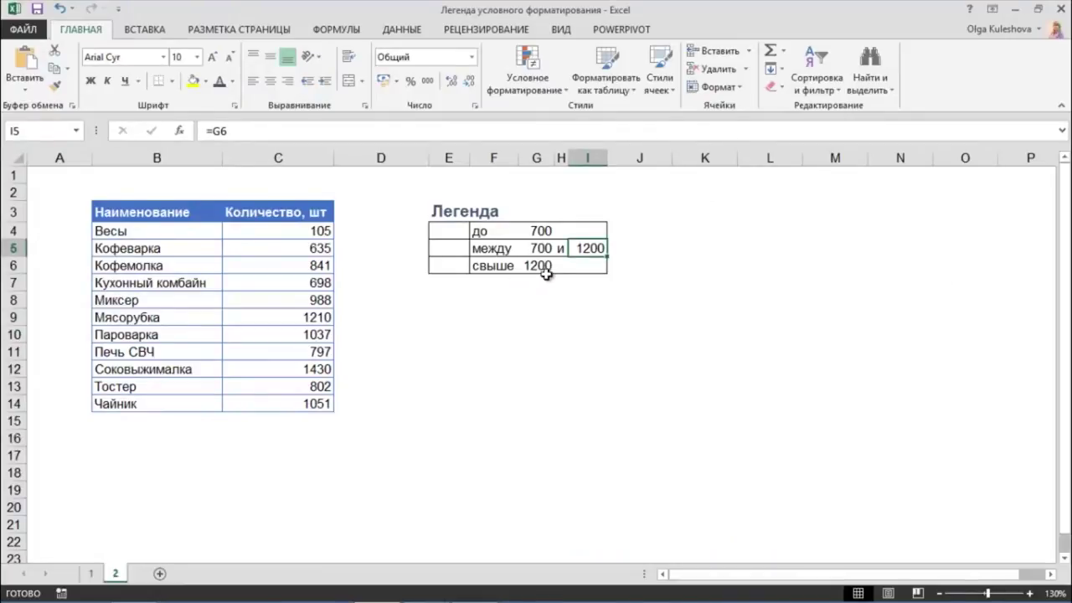
click(543, 231)
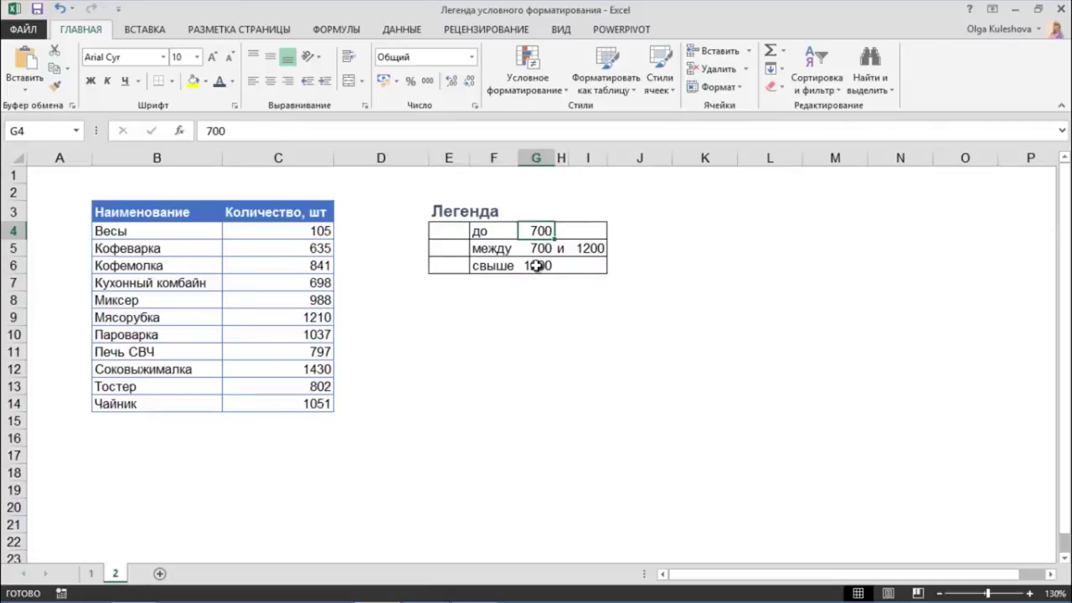
click(536, 266)
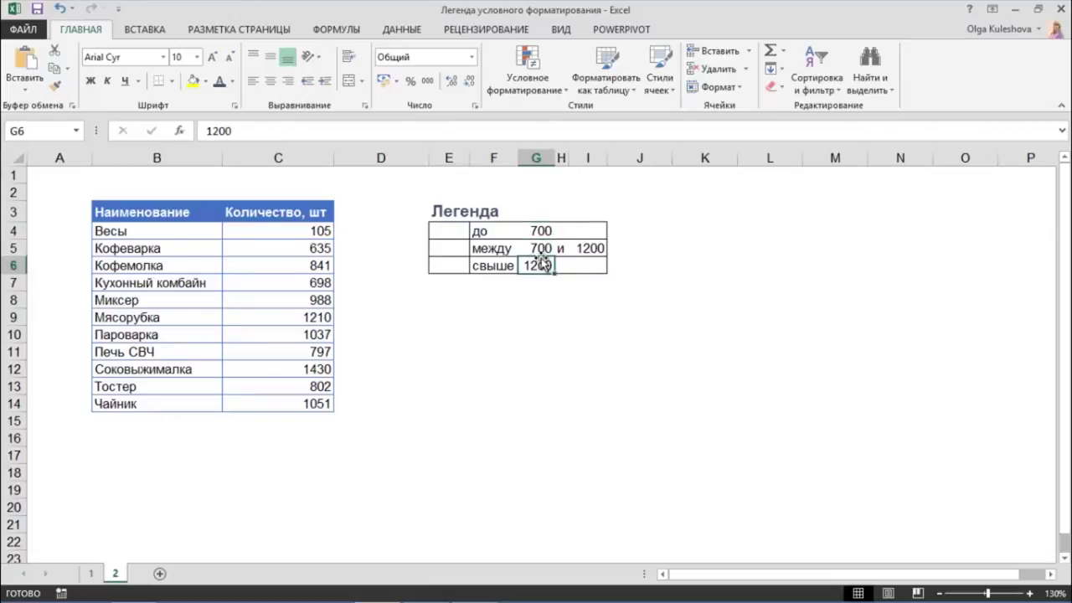
click(543, 248)
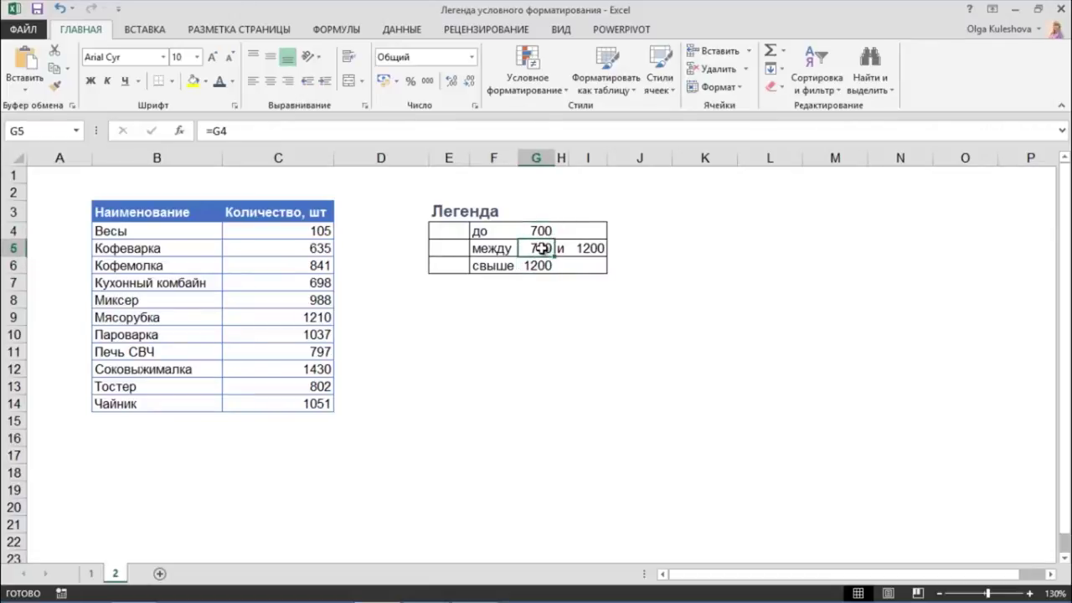
click(598, 248)
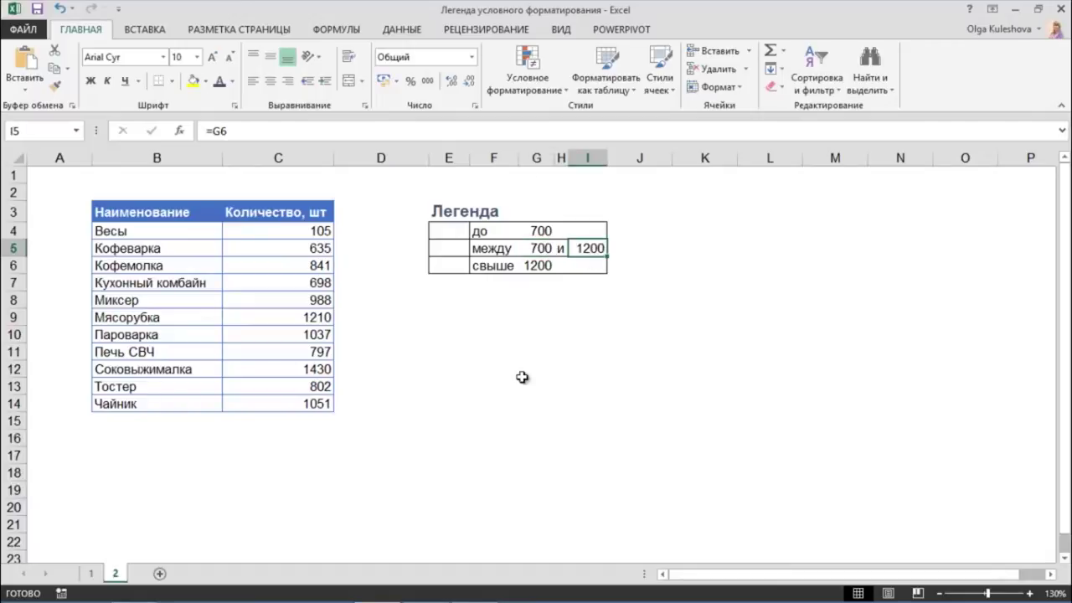
Step: Select quantities C4:C14 plus legend cells E4:E6 and start a new icon-set conditional formatting rule
click(289, 234)
drag(288, 234, 297, 400)
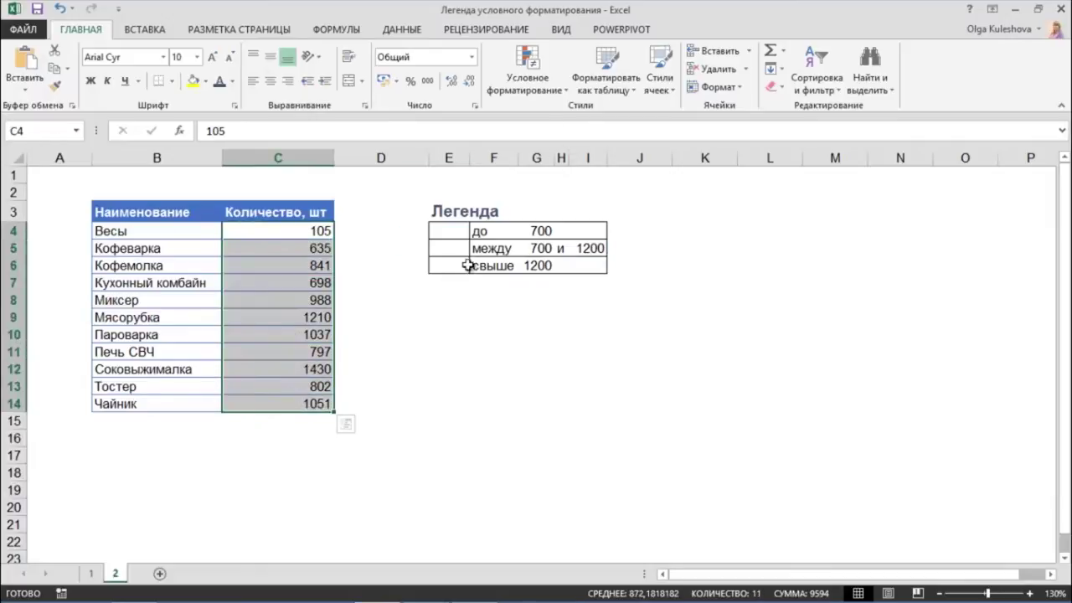
drag(455, 234, 450, 265)
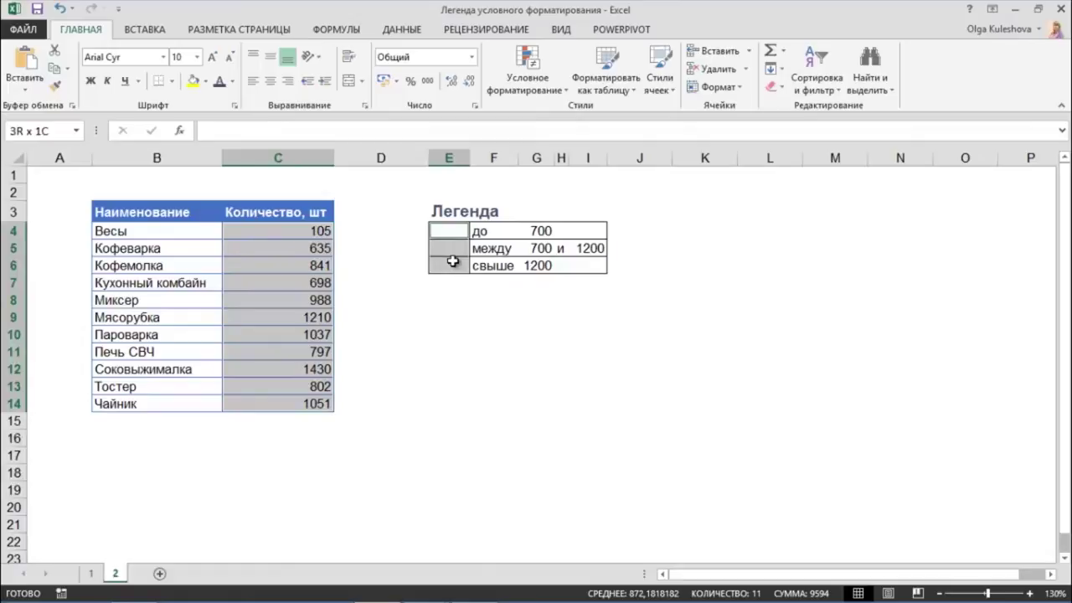
click(529, 74)
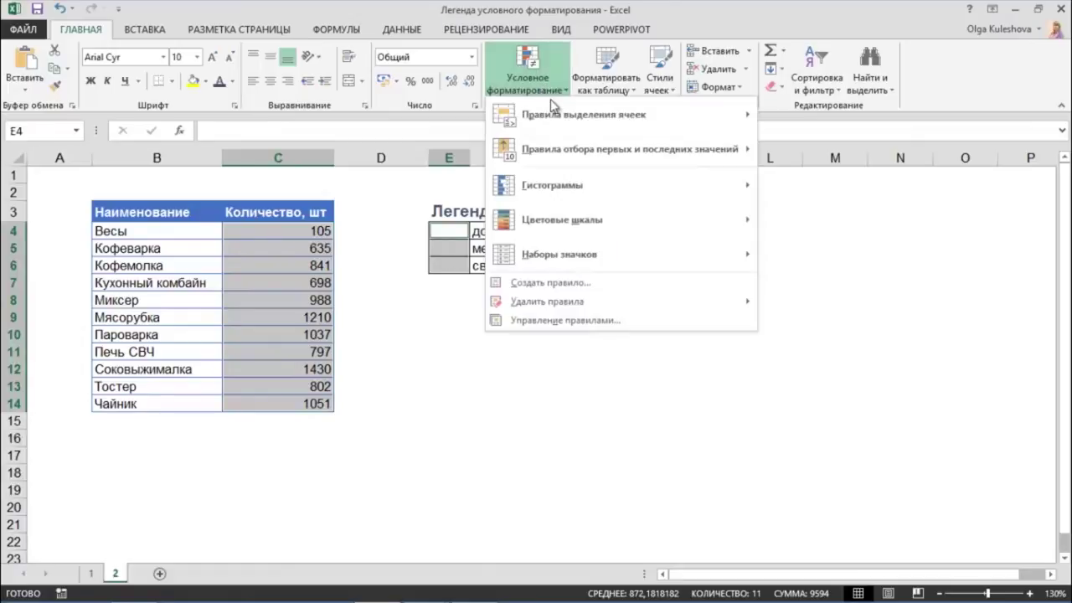
mouse_move(558, 254)
click(808, 567)
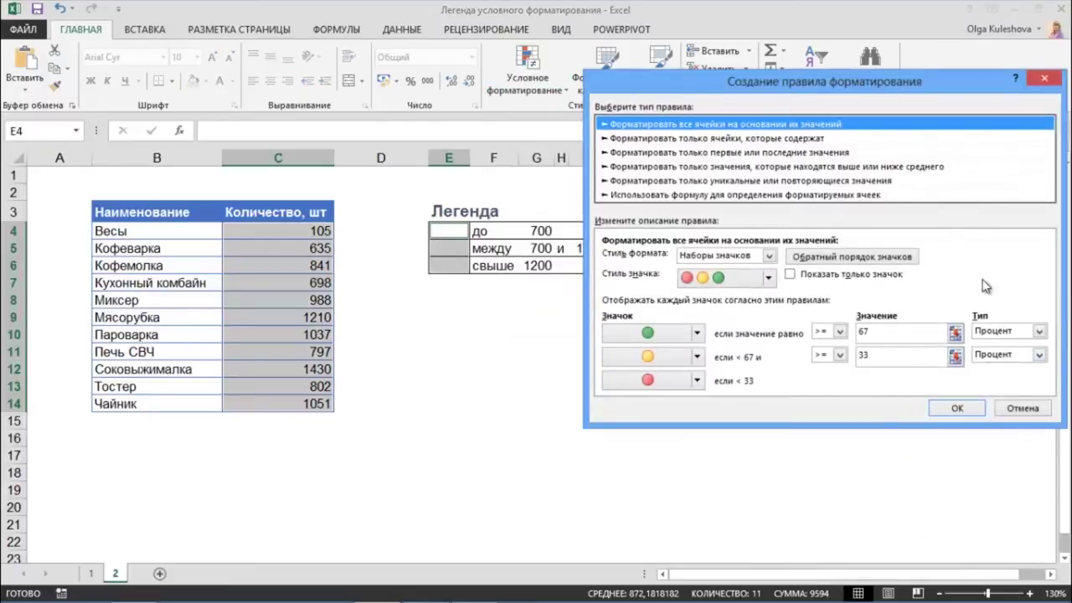
Step: Set both thresholds to Number type: top band > =$G$6, middle band >= =$G$4
click(1038, 332)
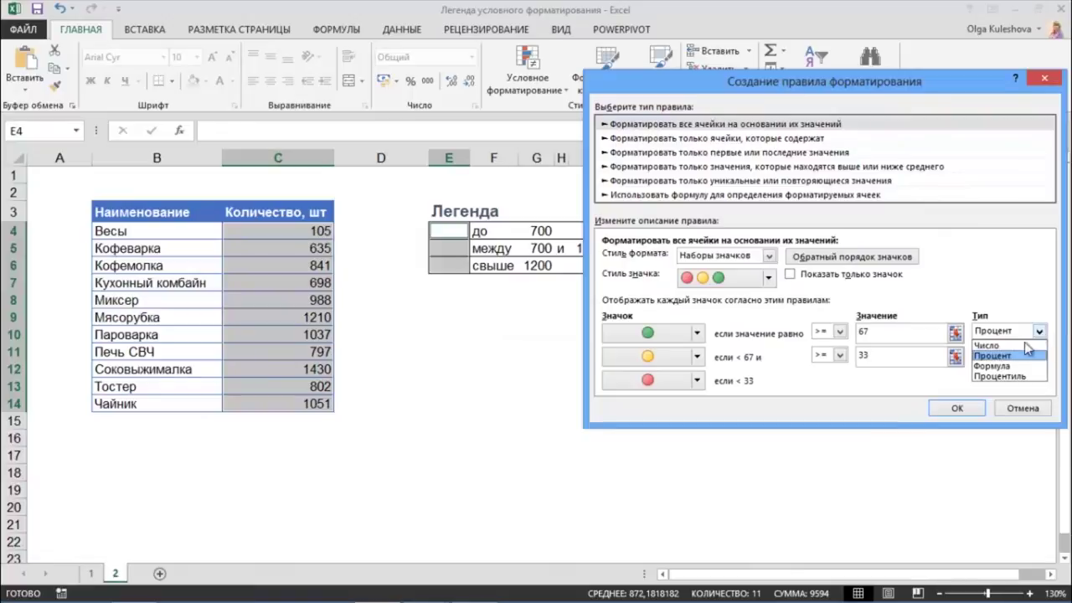
click(1023, 345)
click(1038, 355)
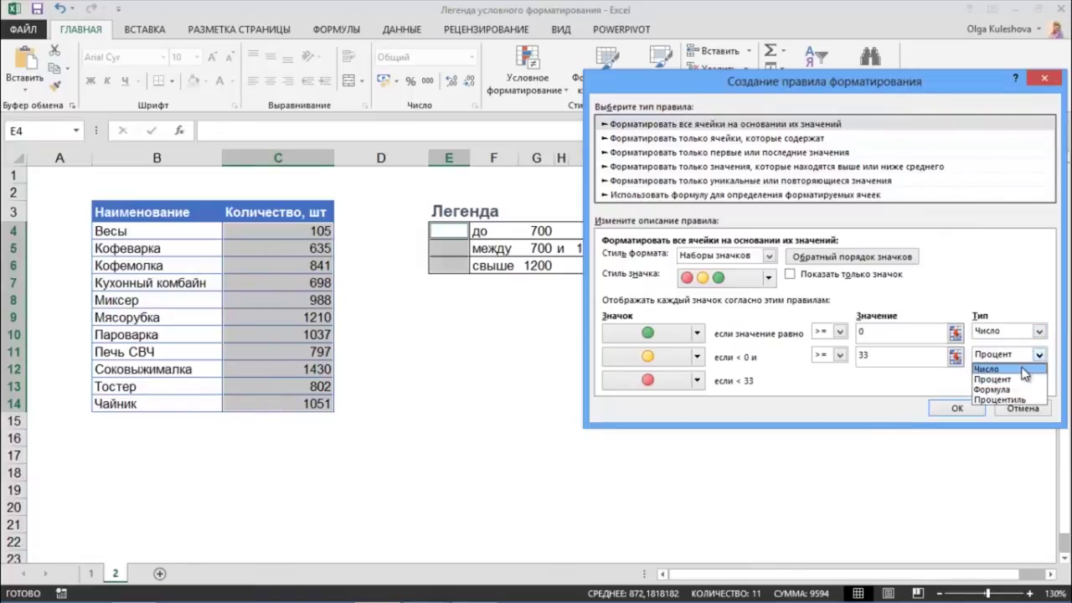
click(1021, 369)
click(839, 331)
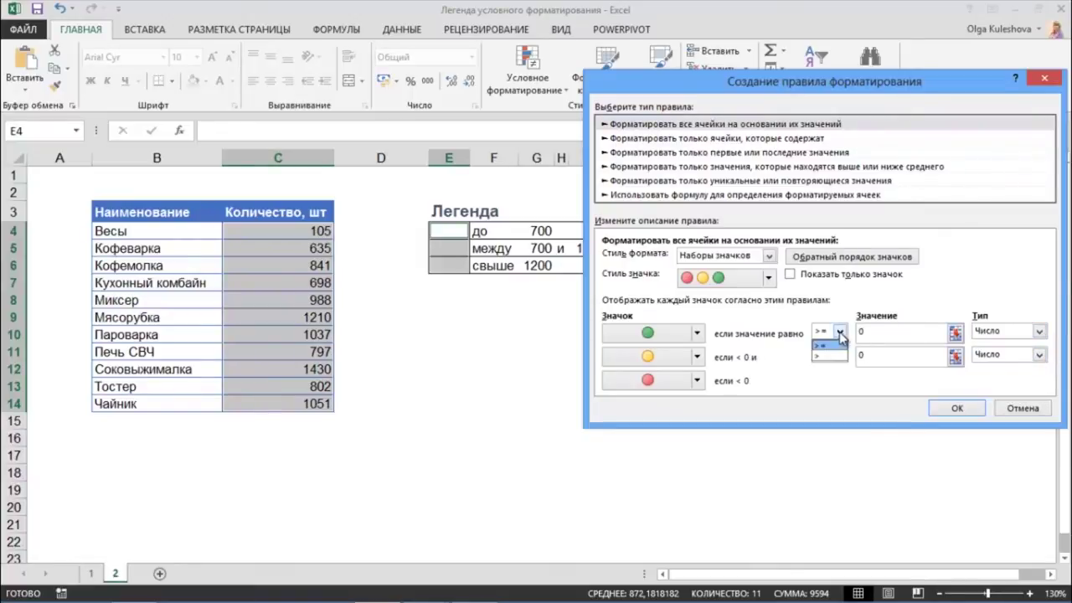
click(822, 355)
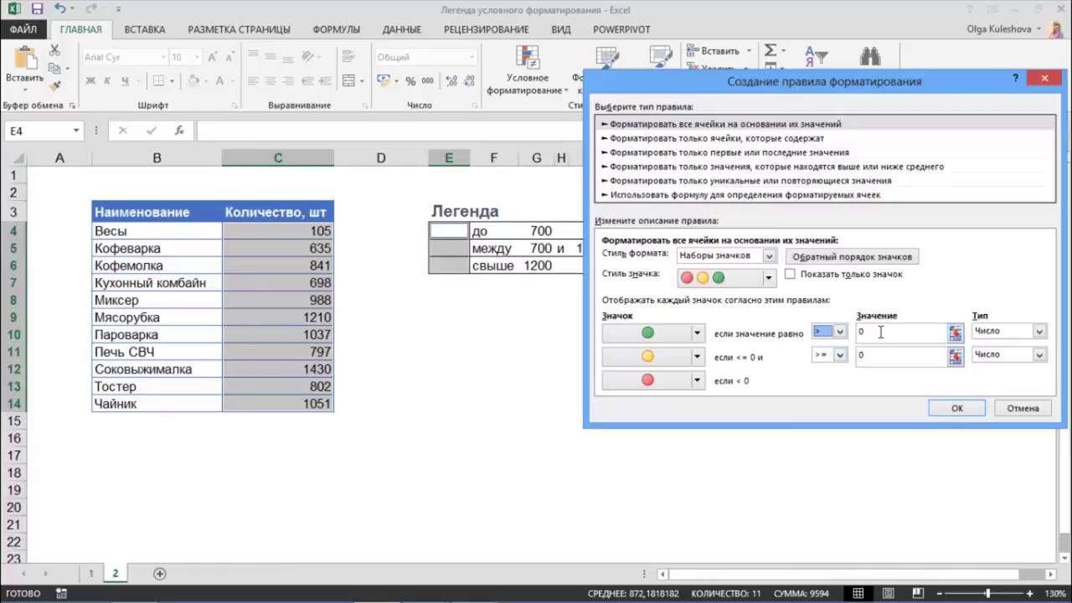
click(880, 331)
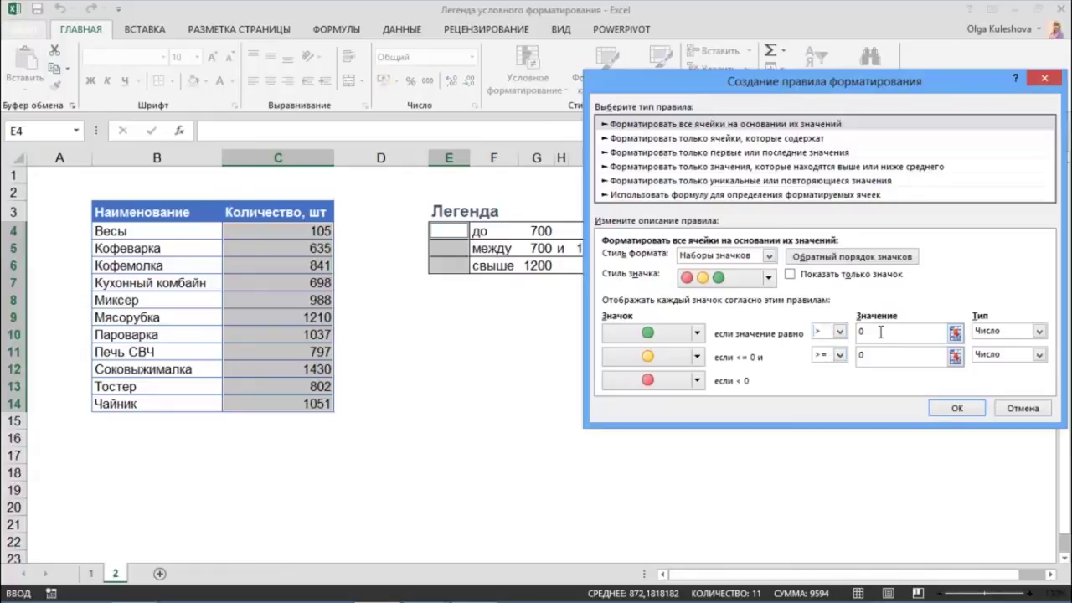
click(537, 265)
click(891, 360)
key(BackSpace)
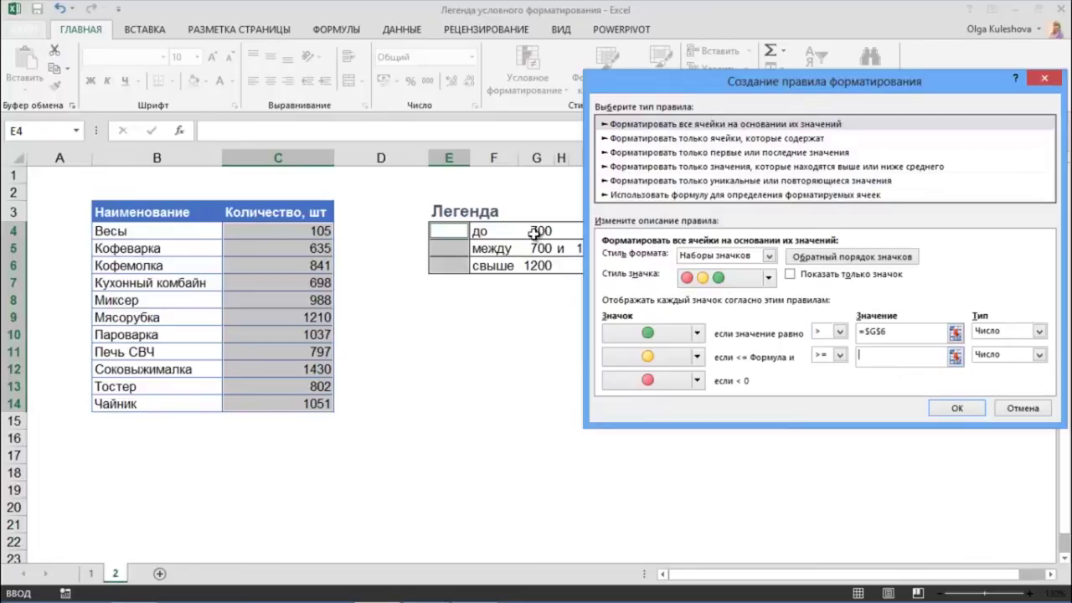
click(536, 231)
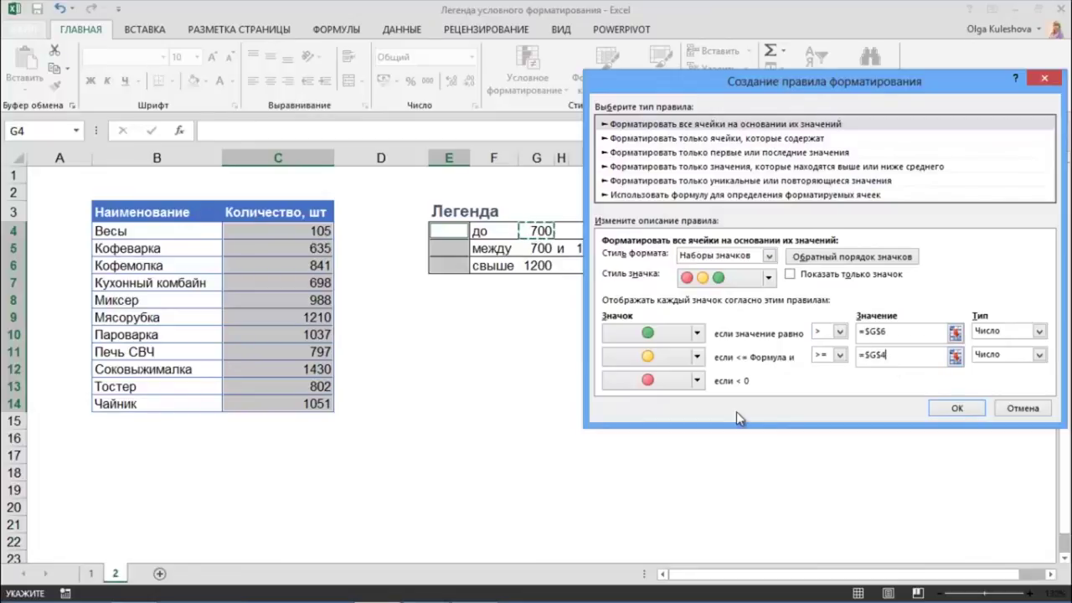
Step: Assign red cross, exclamation mark and green check icons to the low, middle and top bands, then confirm
click(696, 380)
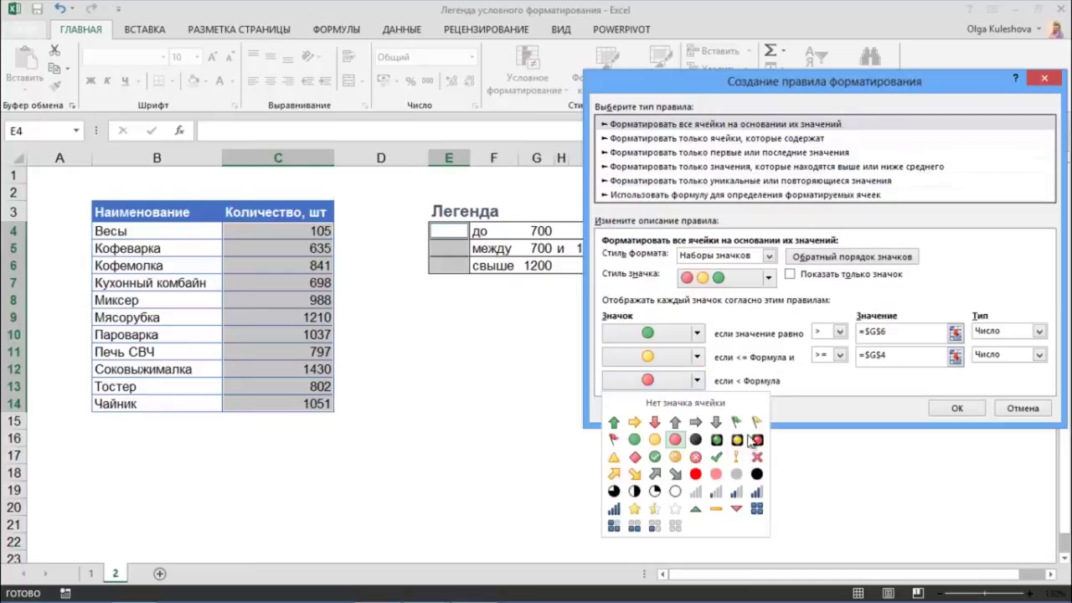
click(756, 457)
click(696, 356)
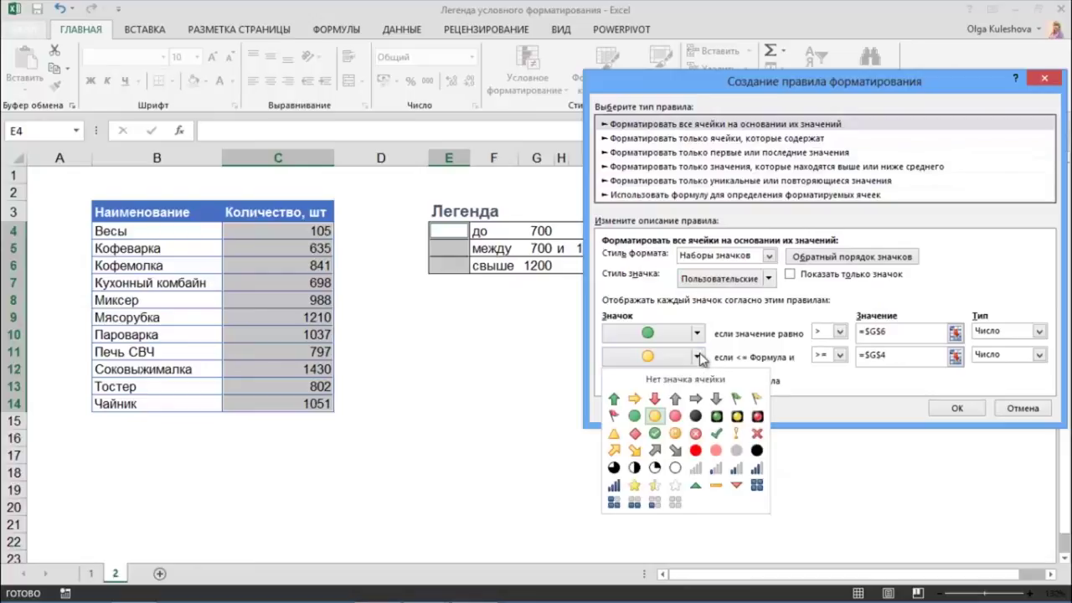
click(736, 433)
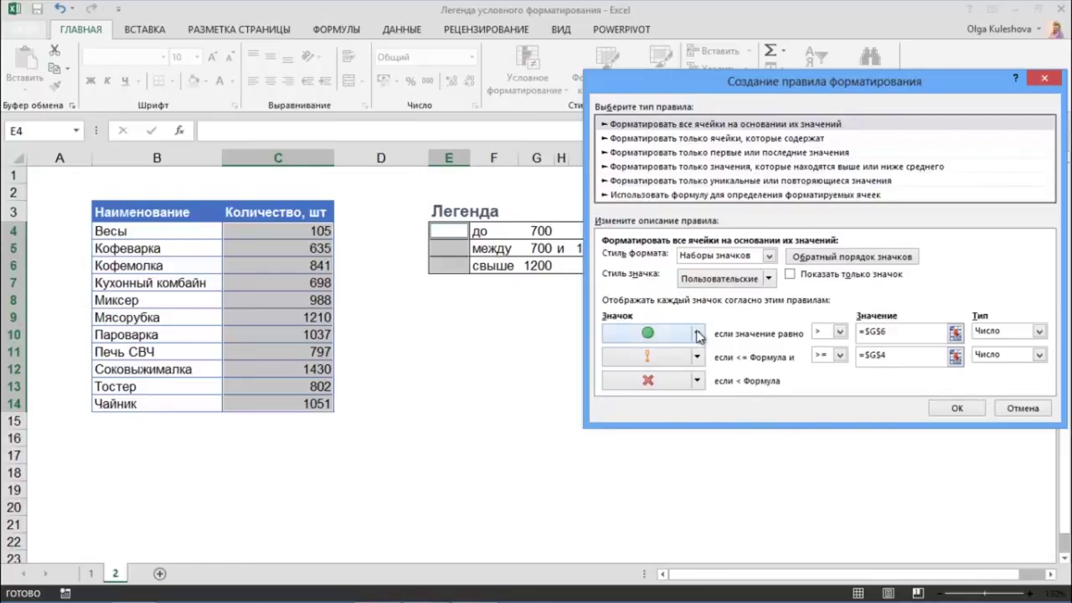
click(696, 332)
click(654, 409)
click(956, 408)
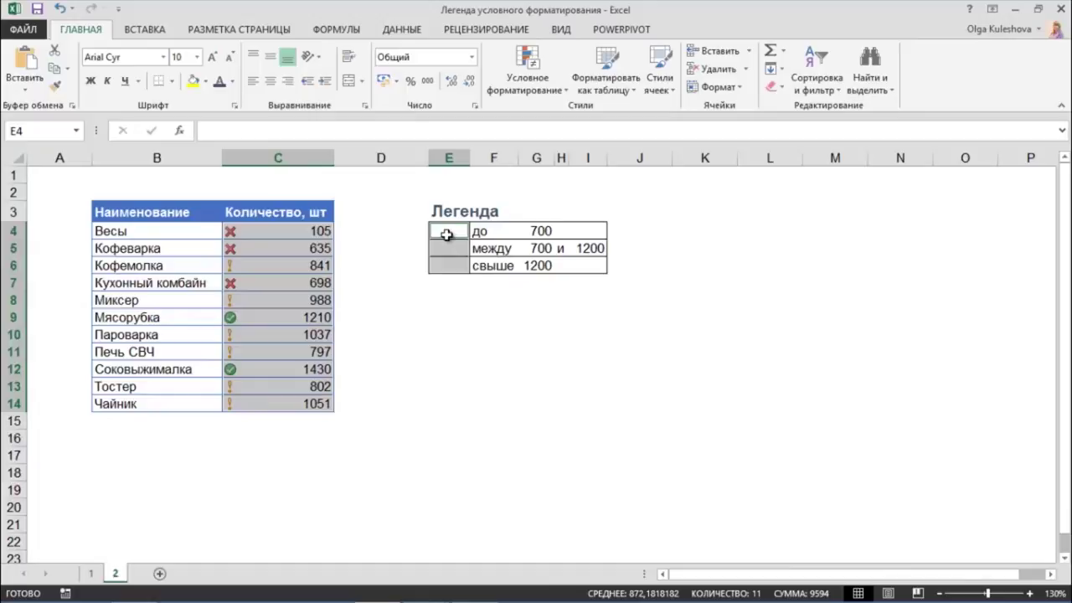
Step: Enter =G4-1 in legend cell E4 to give 699
click(446, 235)
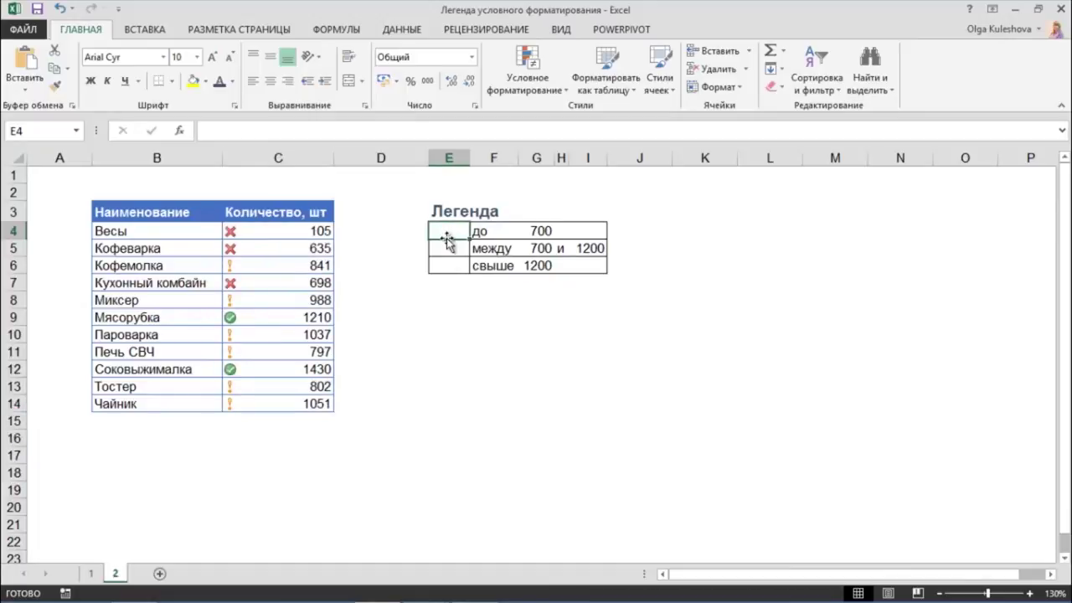
text(=)
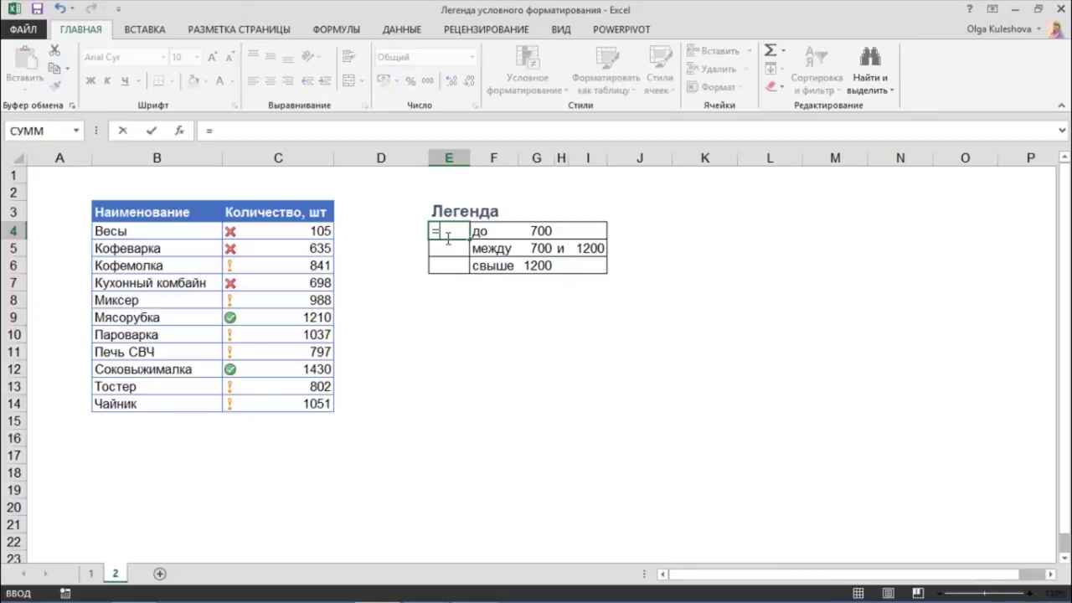
key(Right)
key(Right)
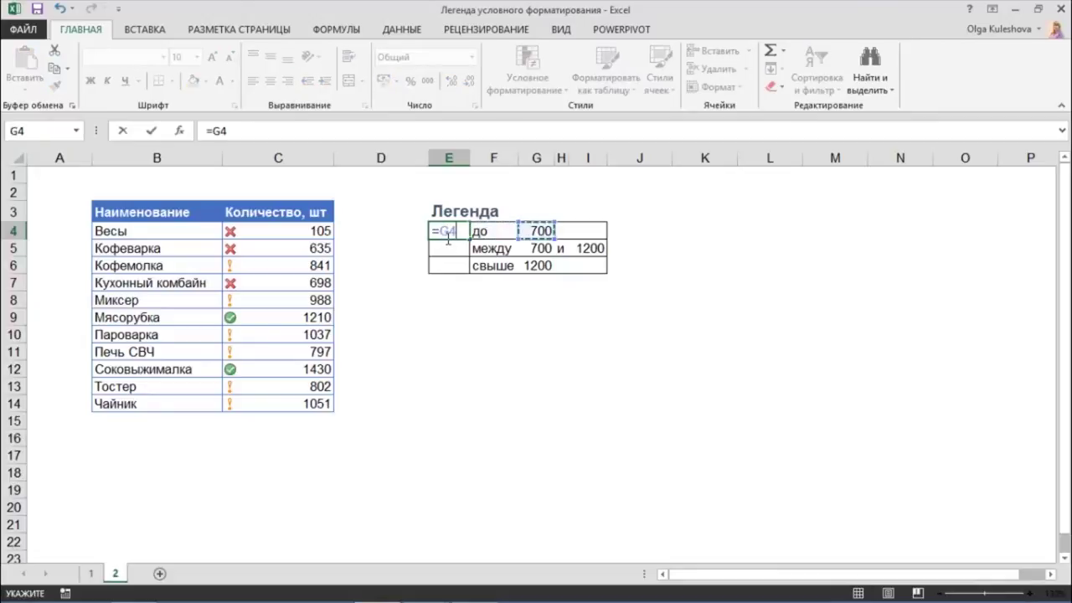
text(-1)
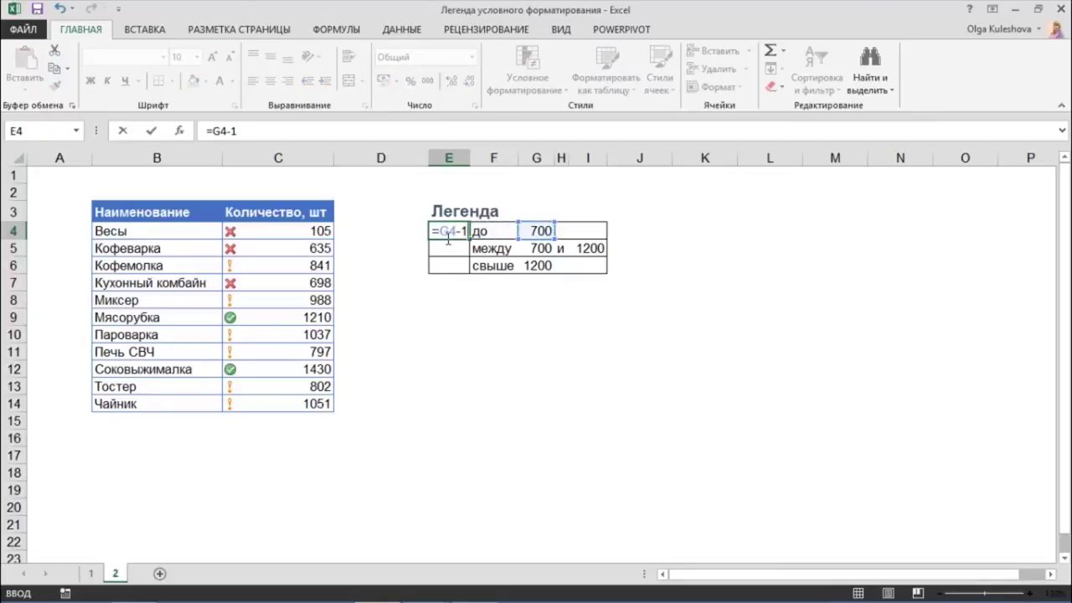
key(Return)
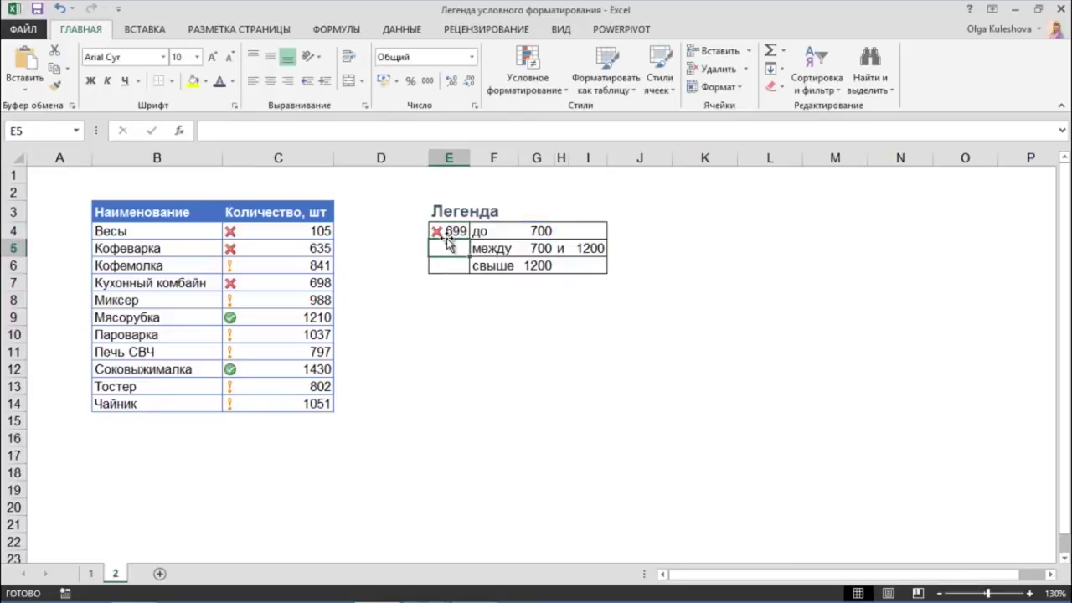
Step: Enter the midpoint formula =(G5+I5)/2 in E5, giving 950
text(=()
click(529, 248)
text(+)
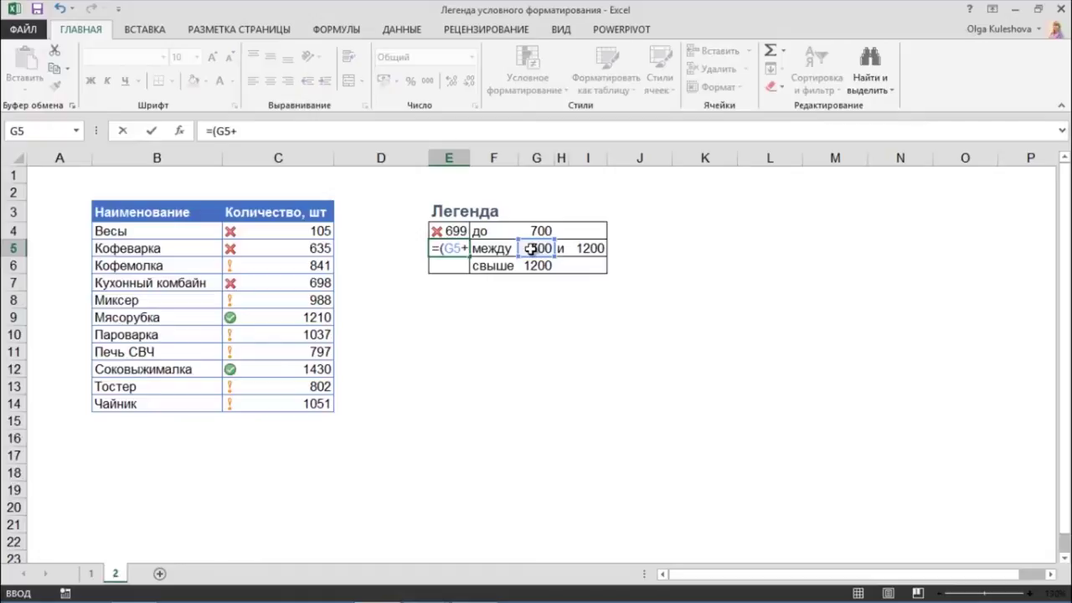
click(601, 248)
text())
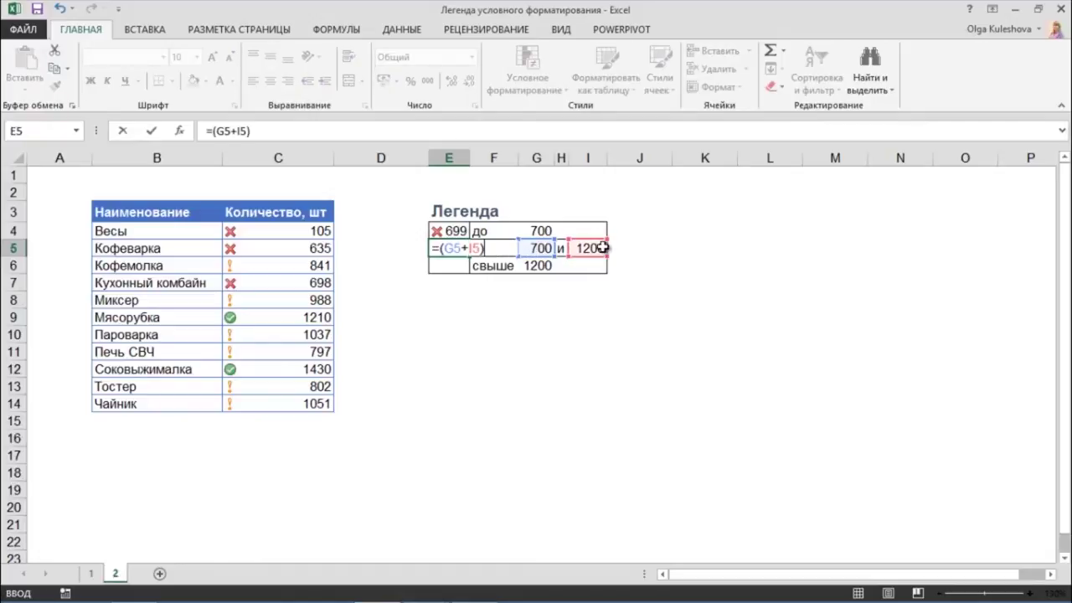
text(/2)
key(Return)
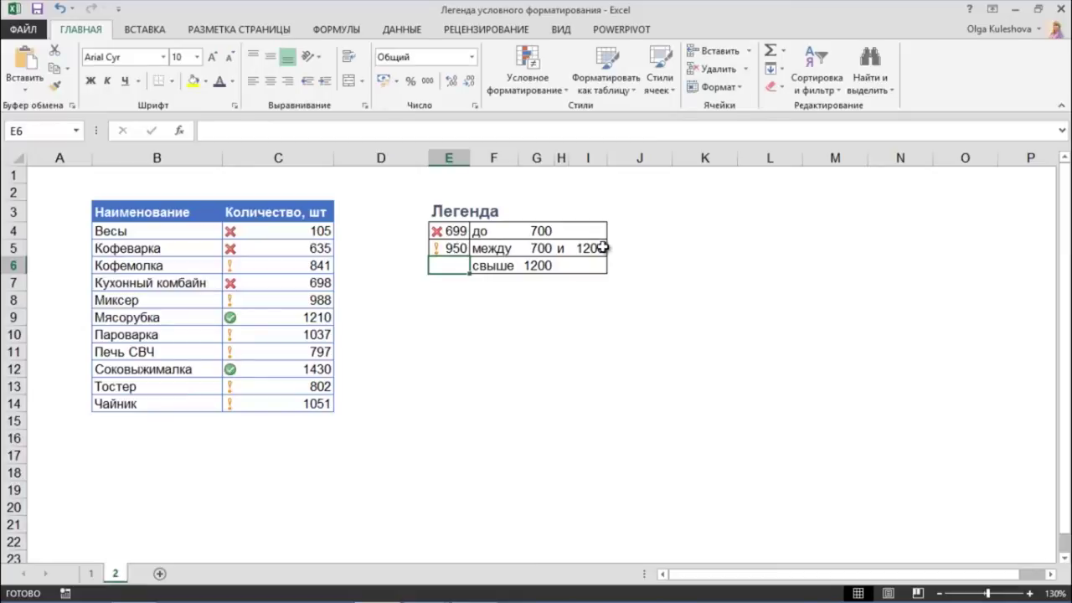
Step: Enter =G6+1 in E6 for a value just above 1200
text(=)
key(Right)
key(Right)
text(+1)
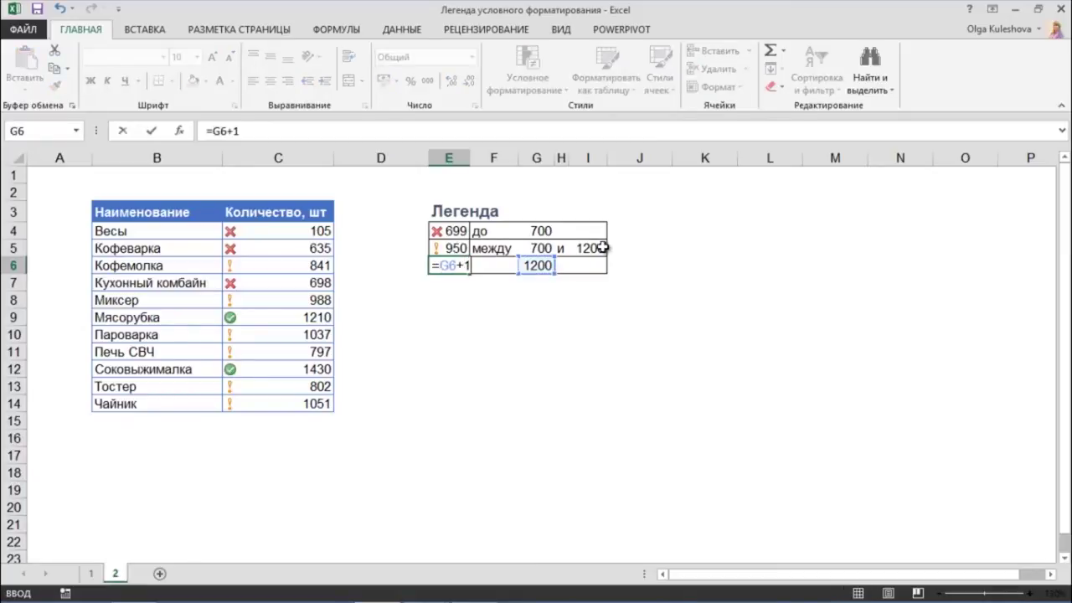
key(Return)
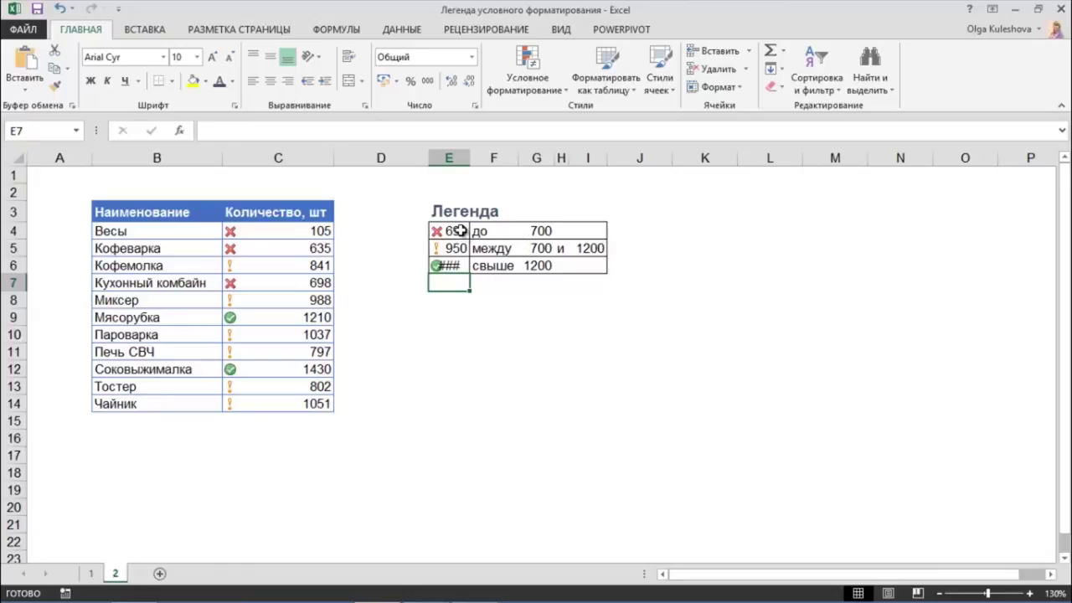
Step: Apply the custom number format ; to E4:E6 so only the cross, exclamation and check icons show
drag(457, 231, 460, 263)
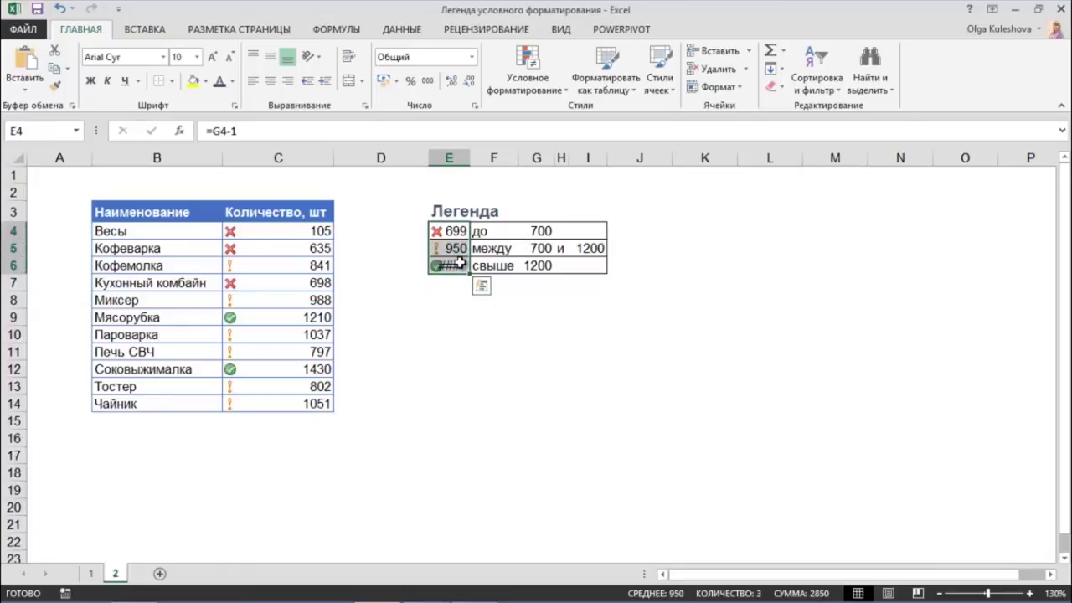
key(ctrl+1)
click(661, 220)
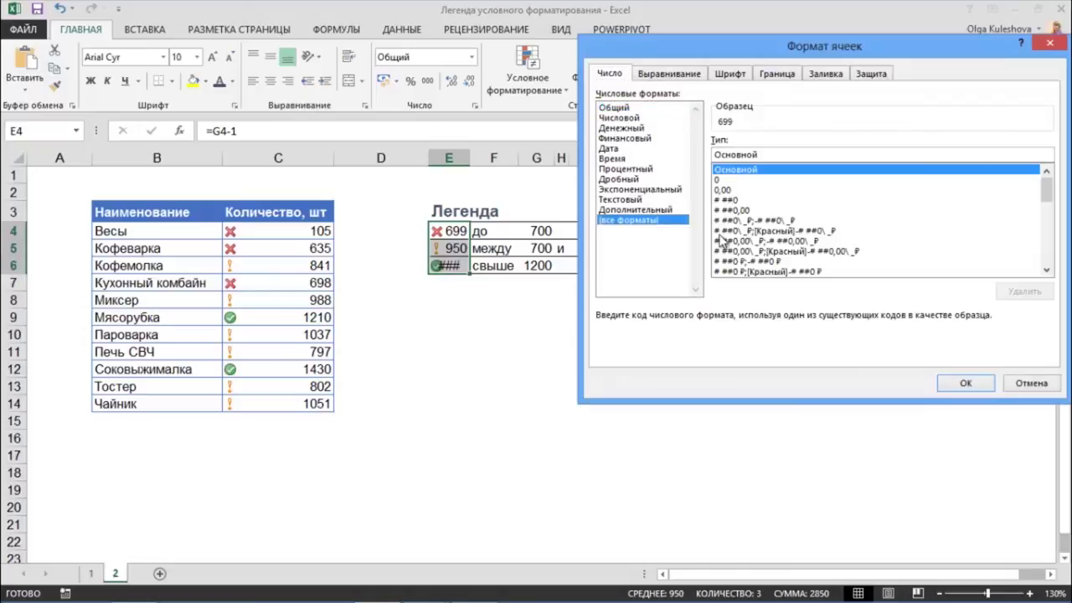
double_click(764, 154)
text(;)
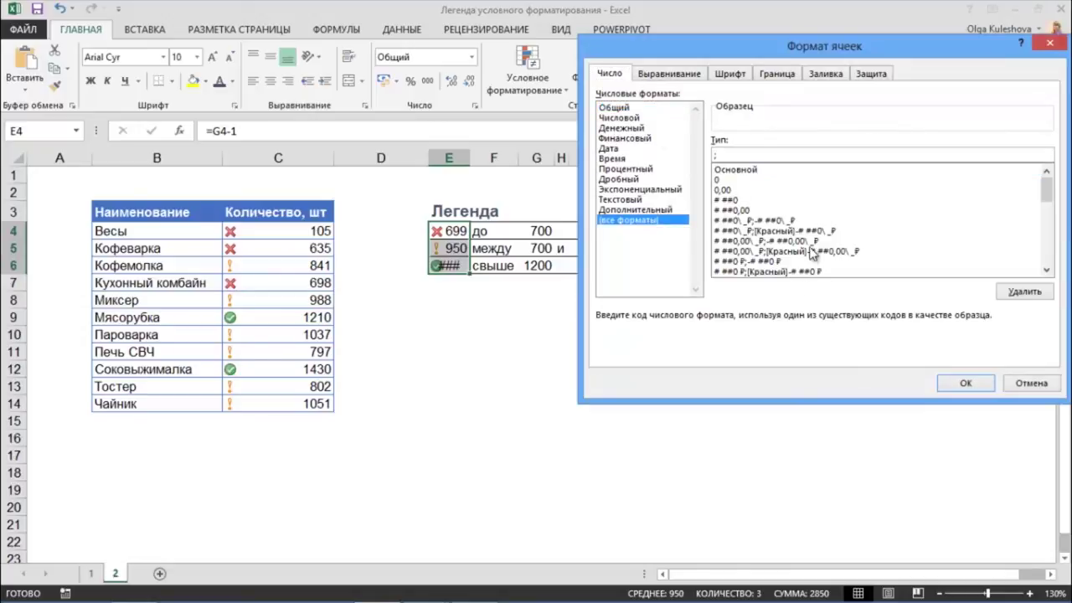
click(963, 383)
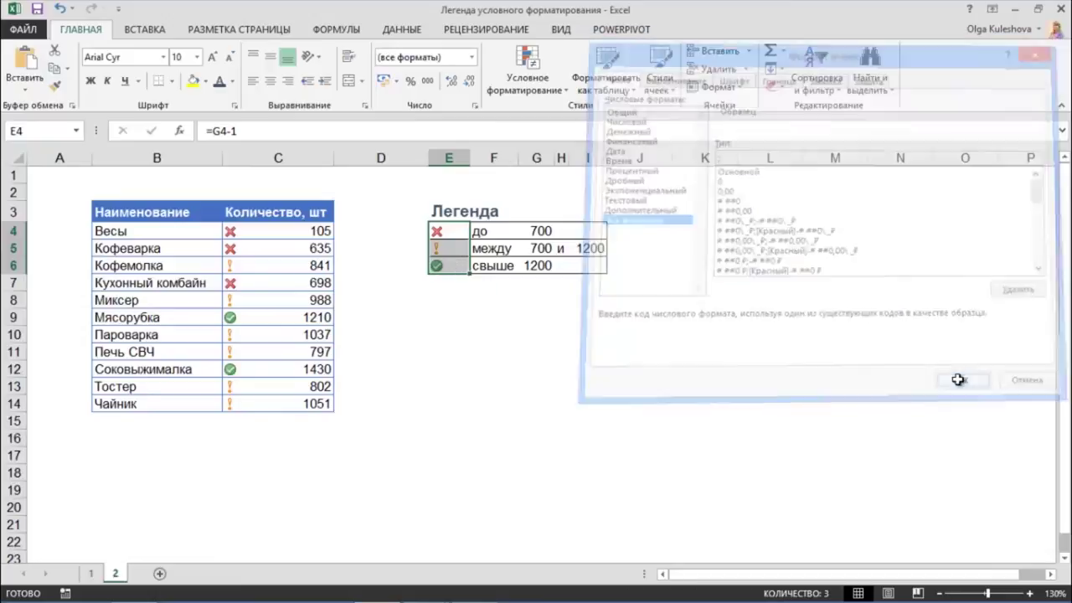
click(502, 445)
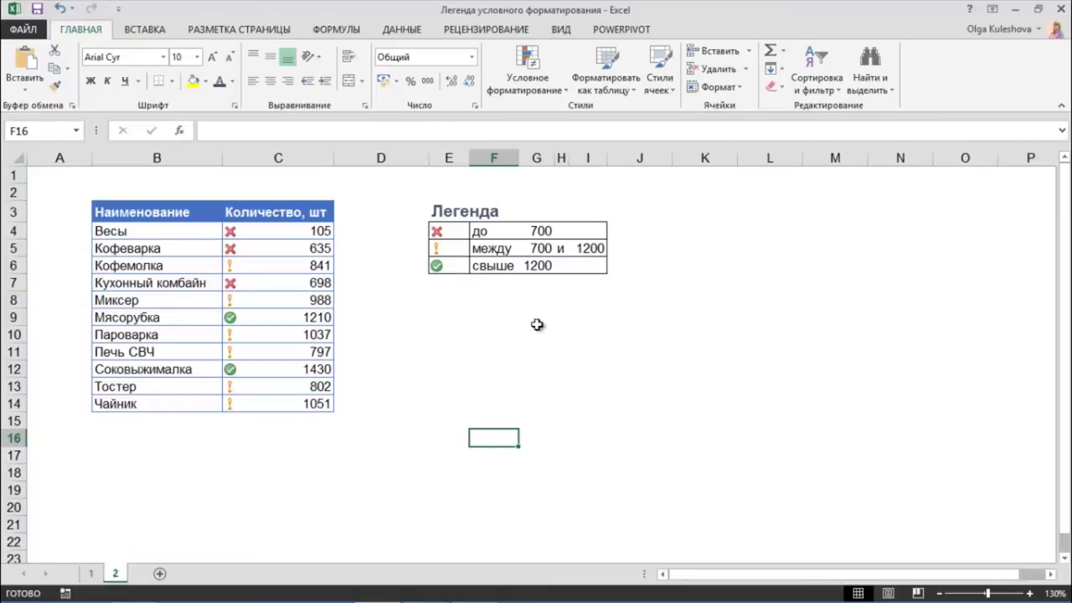
Step: Change threshold G6 from 1200 to 1000 and G4 from 700 to 600
click(538, 266)
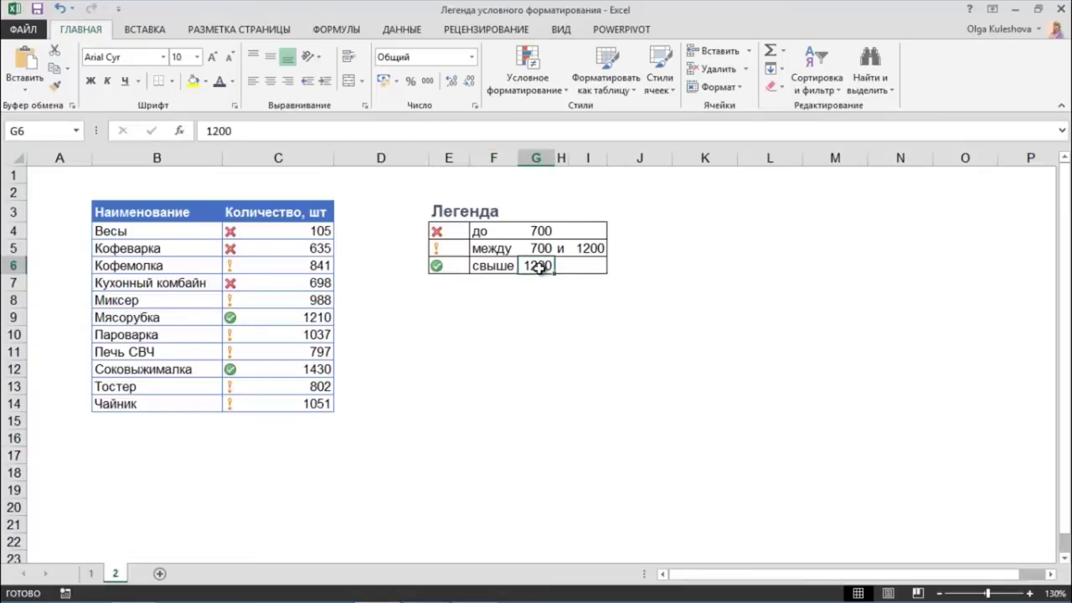
text(1)
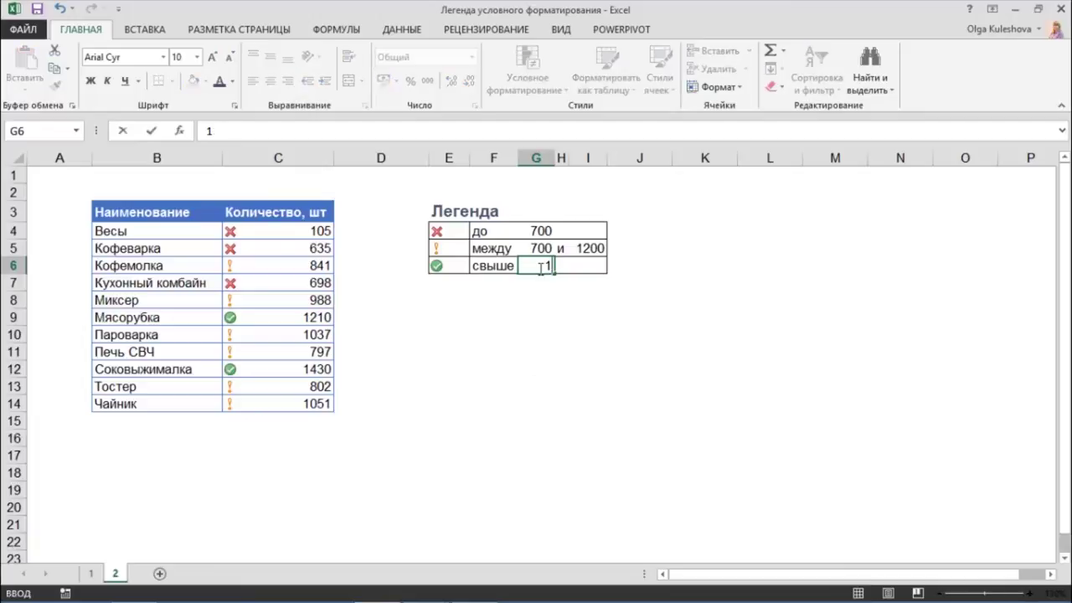
text(000)
key(Return)
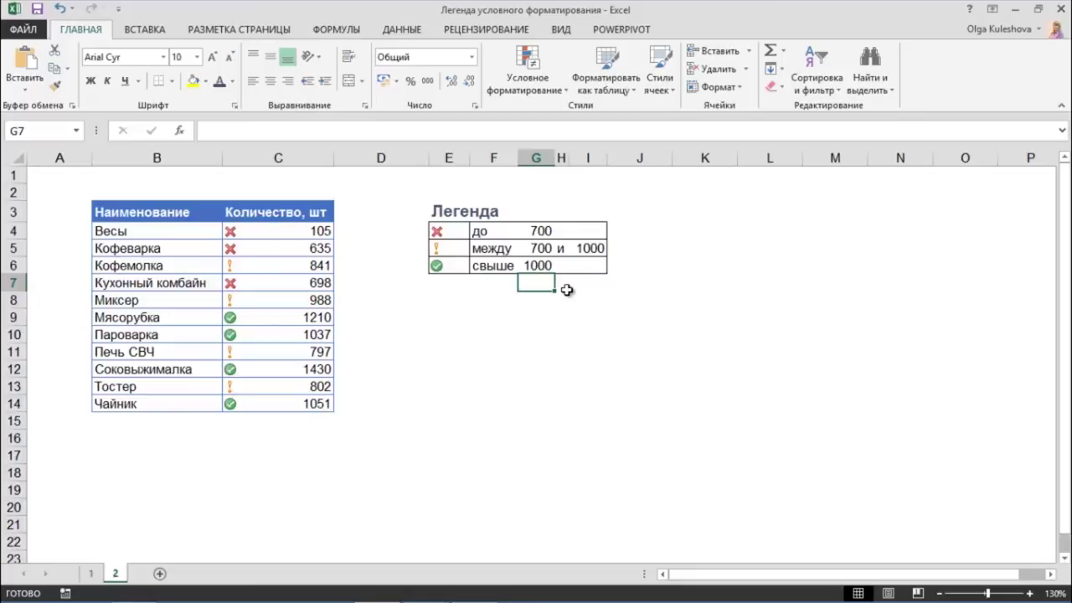
click(540, 231)
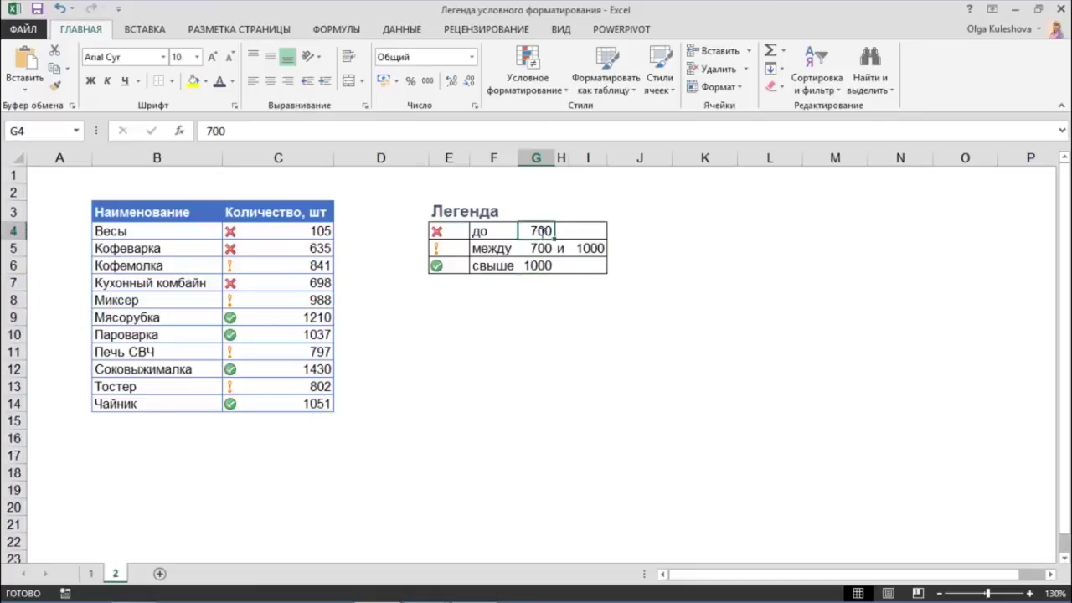
text(600)
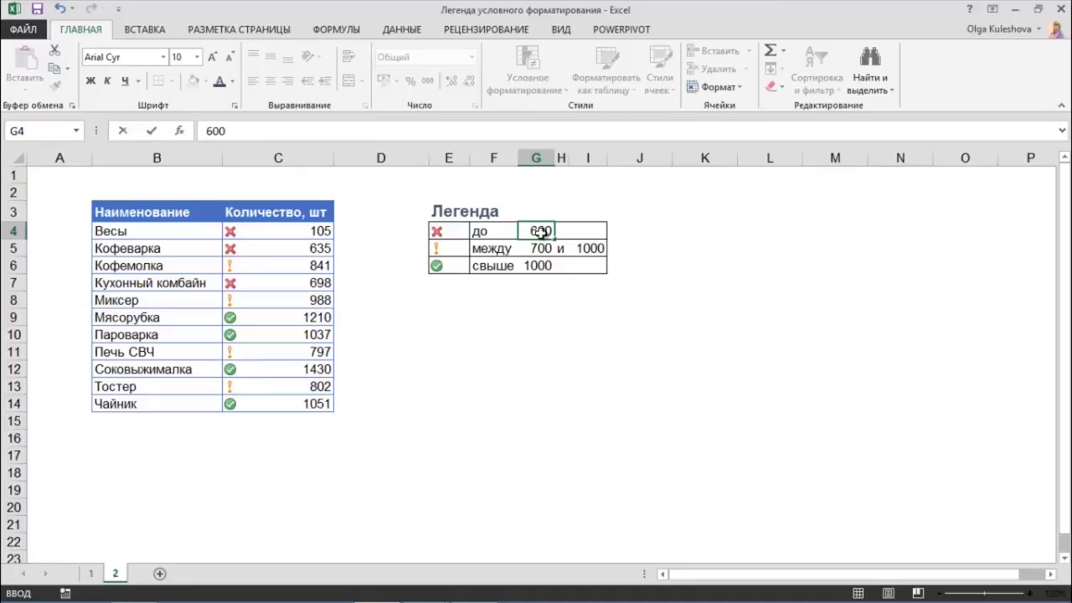
key(Return)
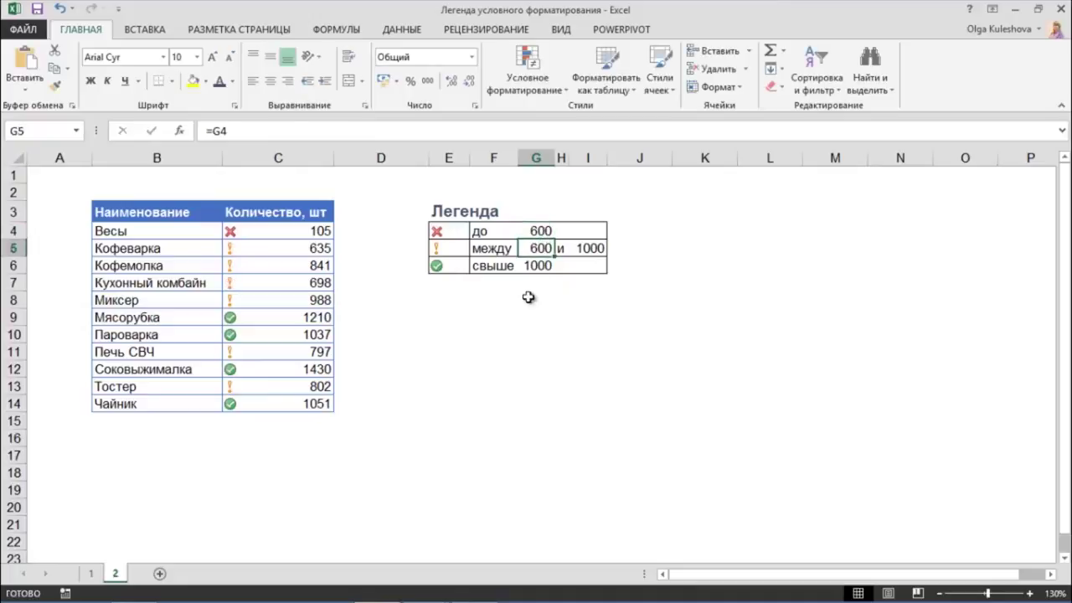
click(479, 325)
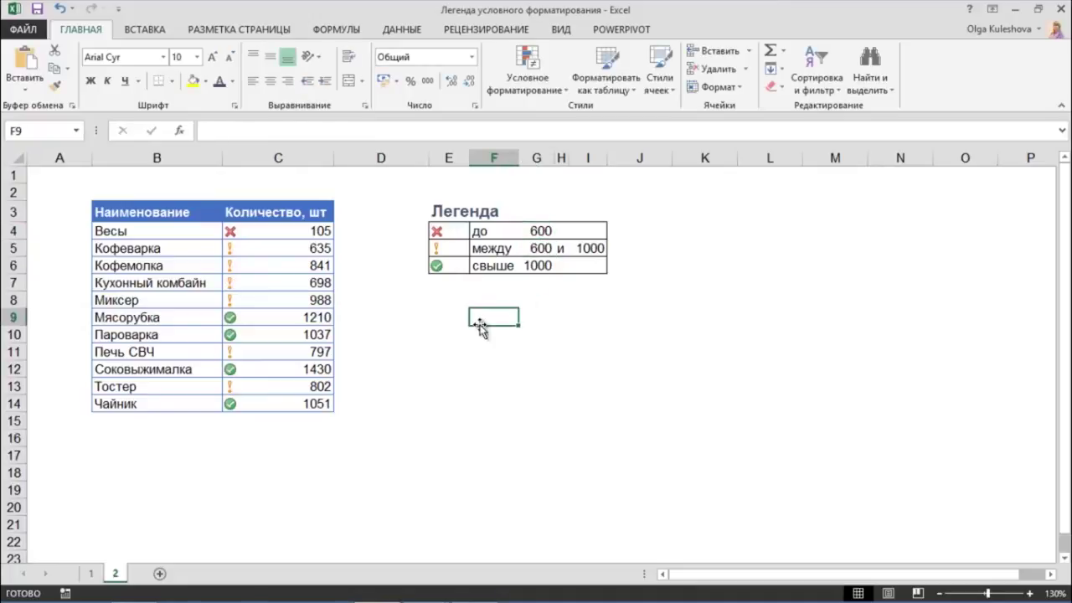